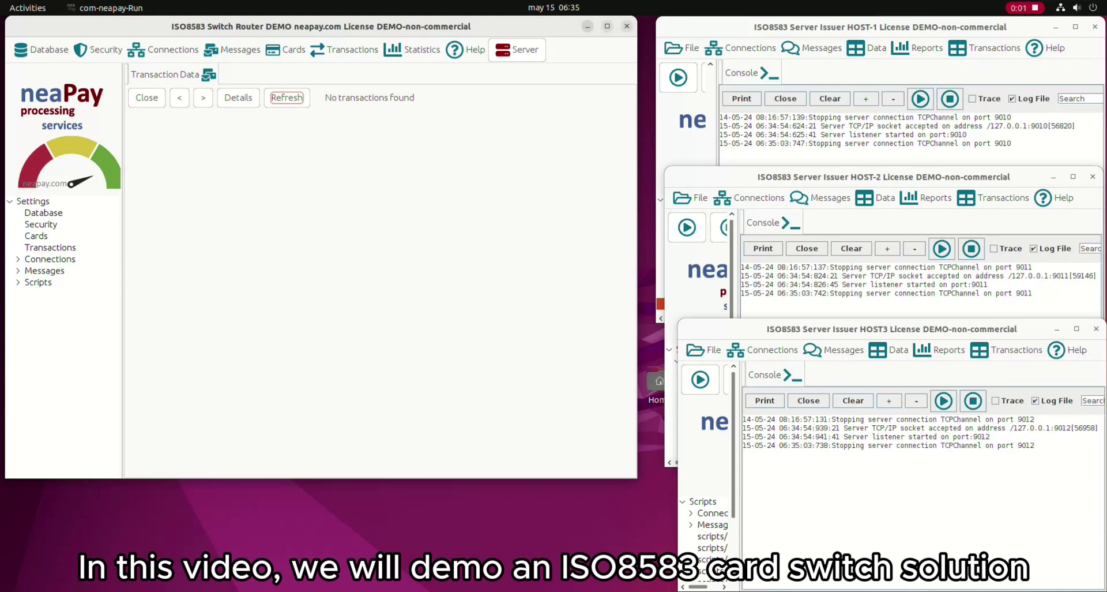
Step: Minimize the switch router window and run start_neaPayCore_linuxMac.sh as a program from the neapay_switch_bin_PRO folder in Files
{"action": "left_click", "coordinate": [588, 26]}
{"action": "left_click", "coordinate": [16, 68]}
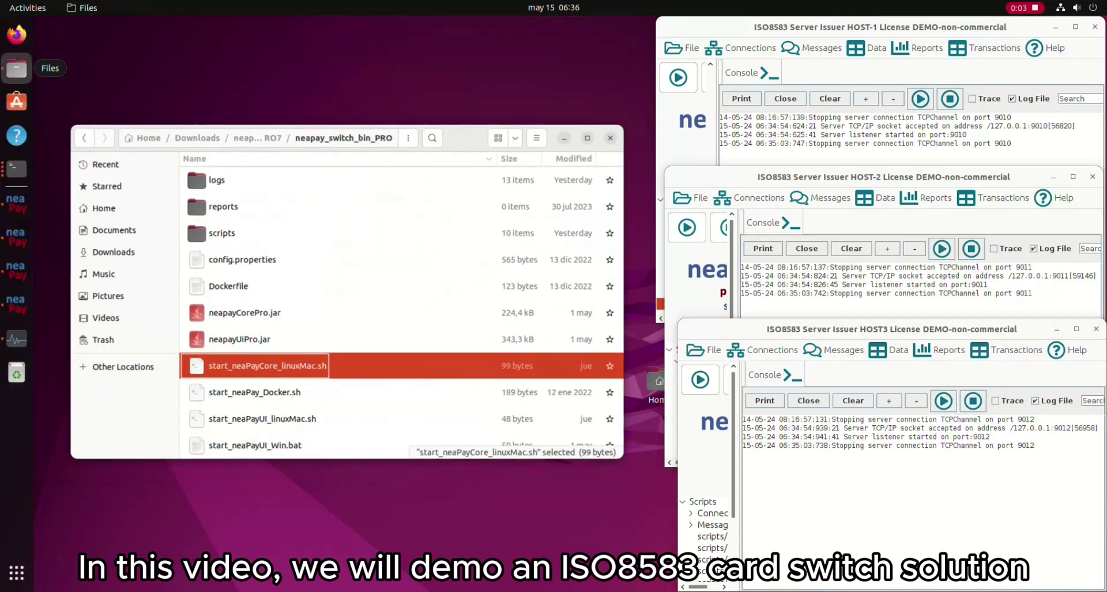
{"action": "right_click", "coordinate": [306, 367]}
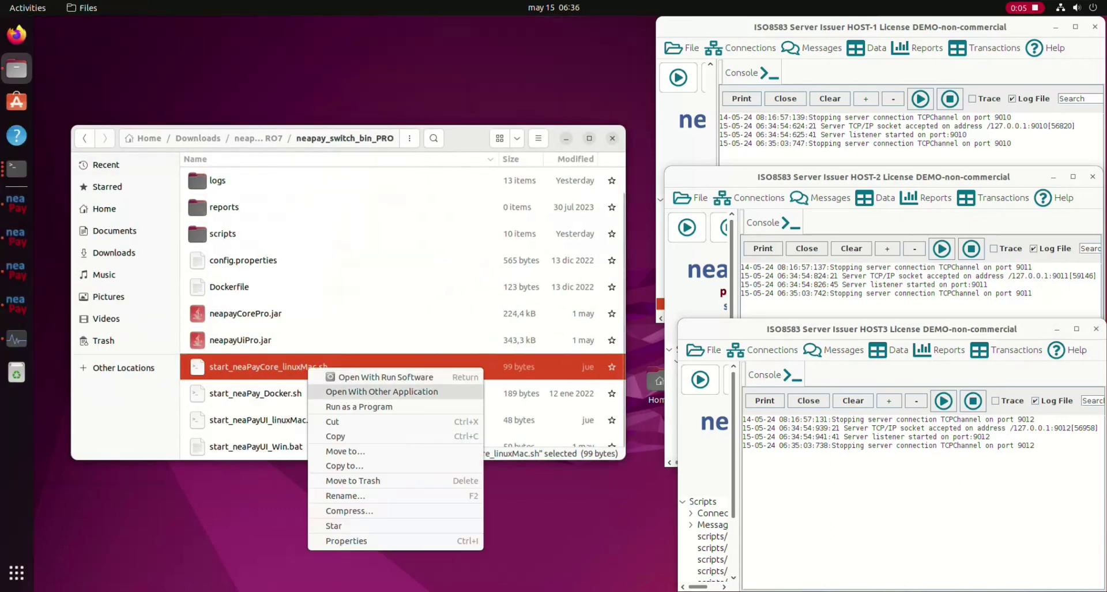
{"action": "left_click", "coordinate": [346, 406]}
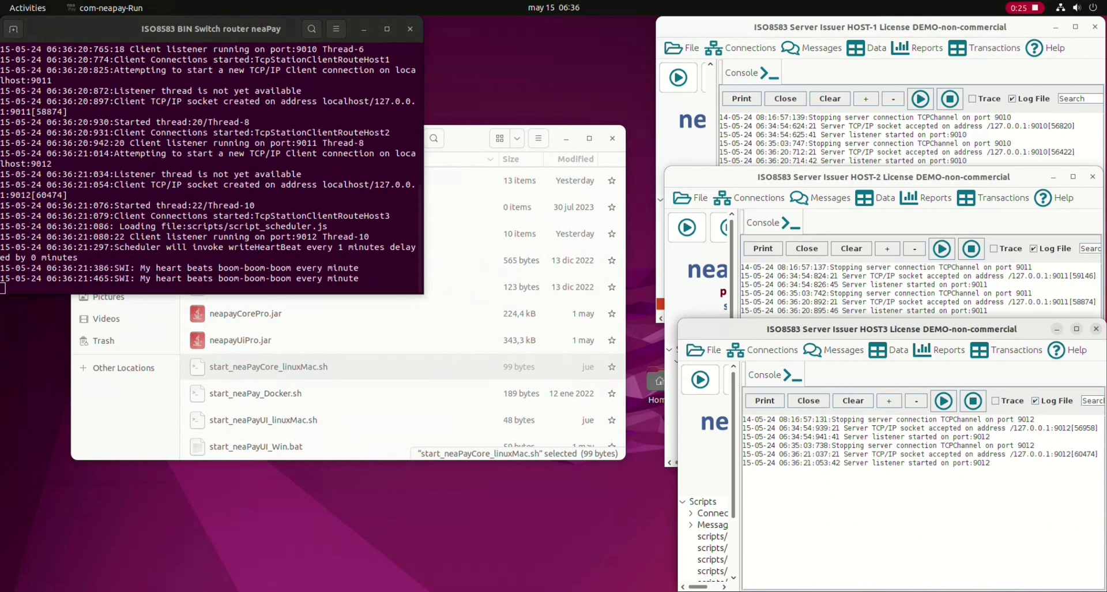
Step: Check the HOST-2 and HOST-1 consoles for the new connections and move the switch router terminal lower on the desktop
{"action": "left_click", "coordinate": [1017, 302]}
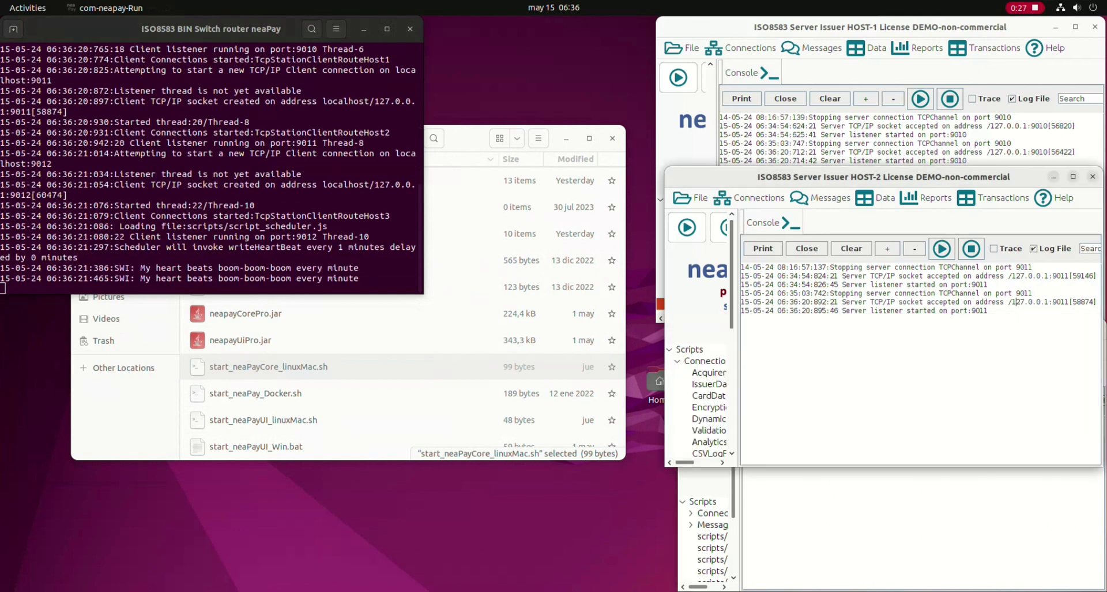
{"action": "left_click", "coordinate": [1017, 135]}
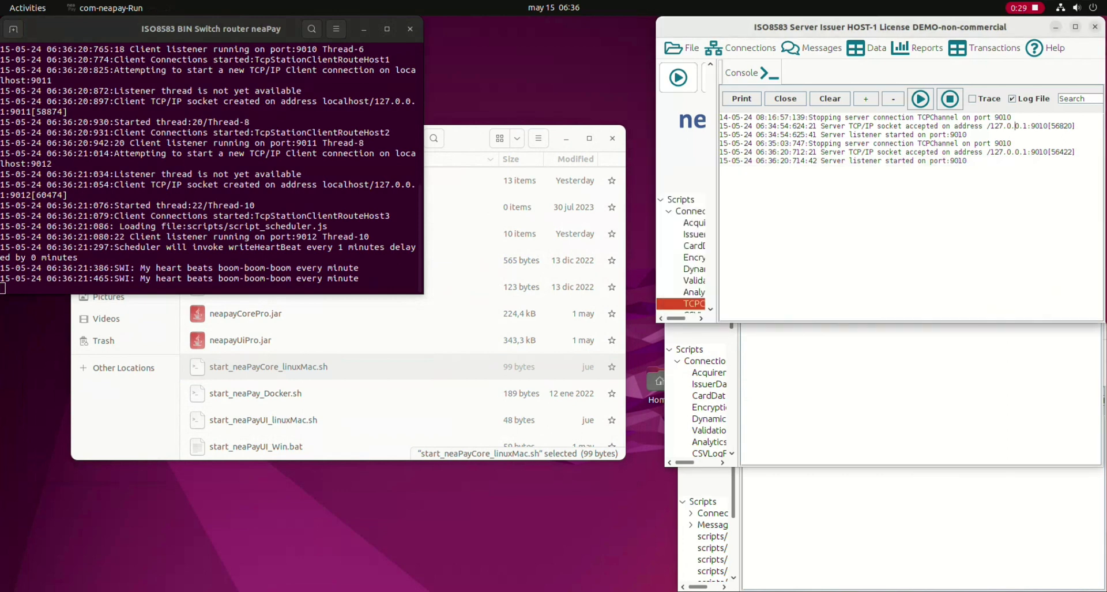
{"action": "key", "text": "alt+Tab"}
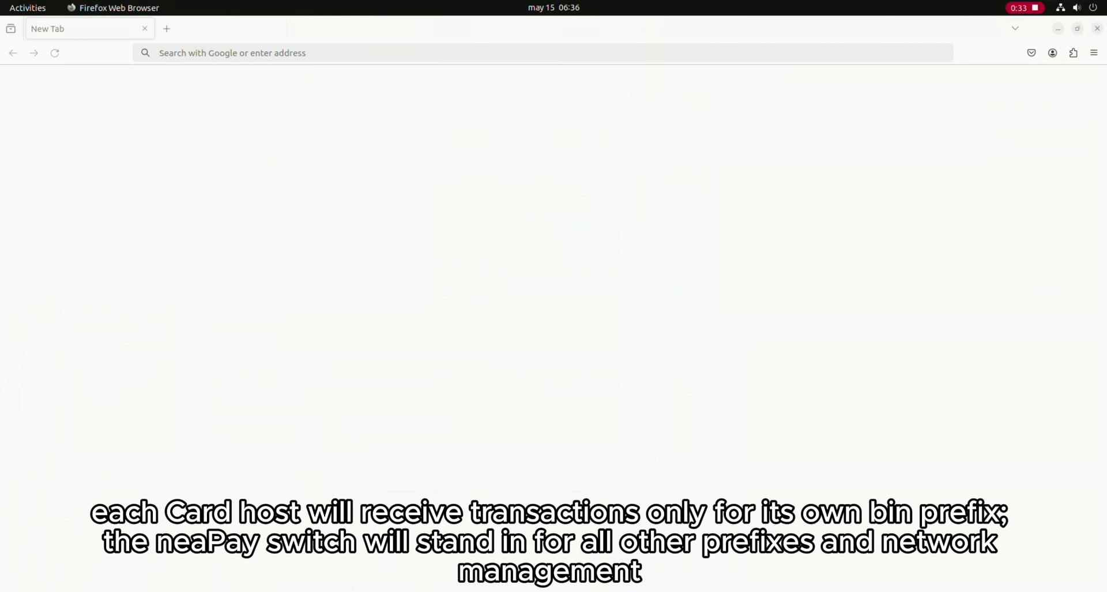
{"action": "key", "text": "super+h"}
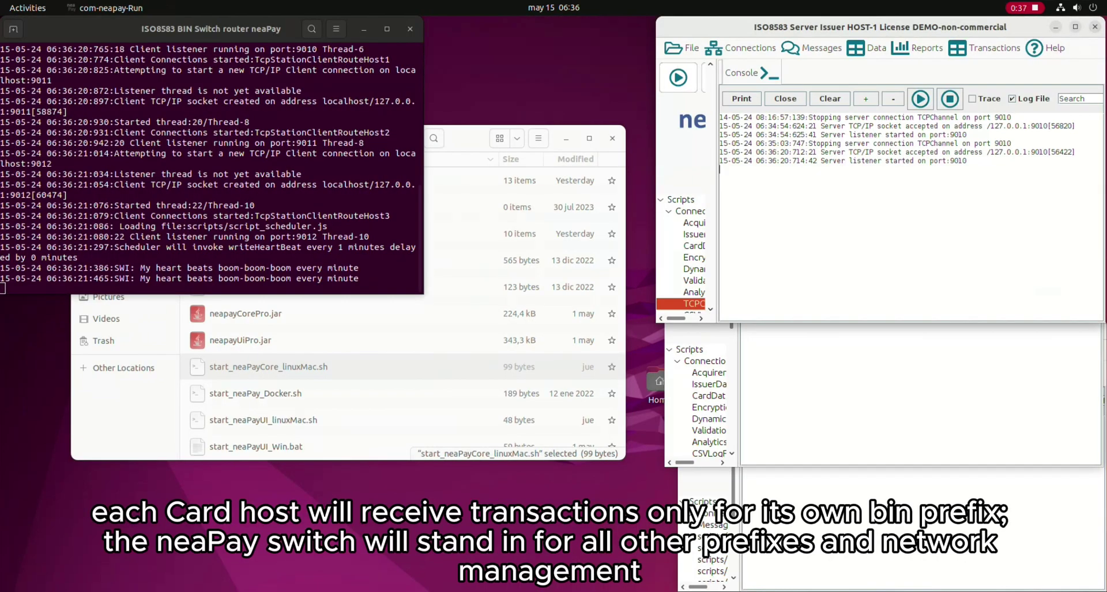
{"action": "left_click_drag", "start_coordinate": [211, 29], "coordinate": [225, 313]}
Step: Open the simulator_ISO8583_Acq_client_PRO folder within neaPay-iso8583simulator in Files and run start_neaPay_linuxMac.sh as a program
{"action": "key", "text": "alt+Tab"}
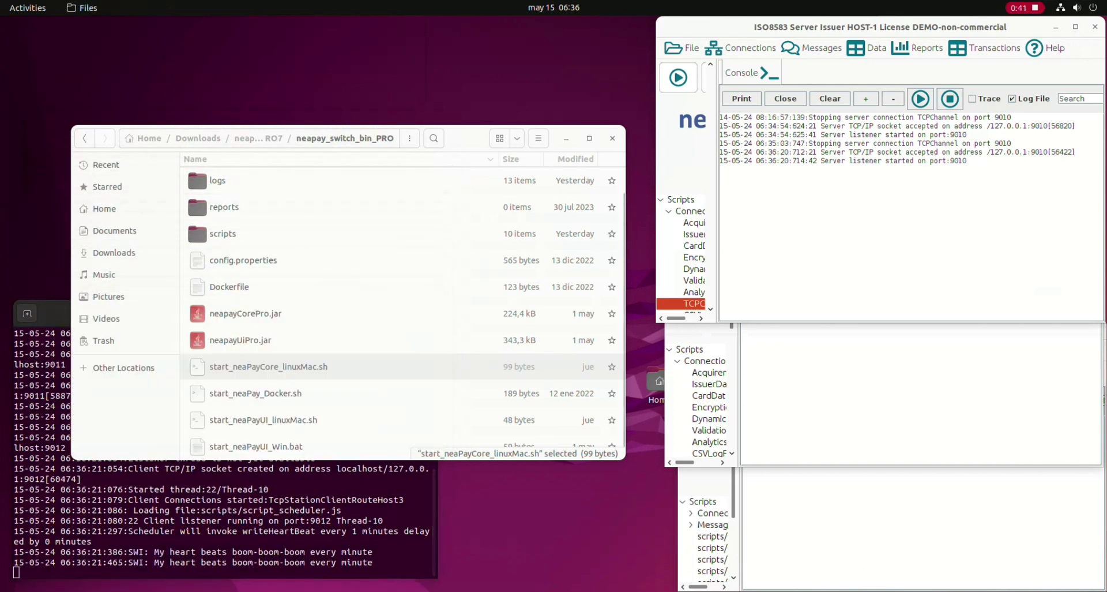
{"action": "key", "text": "alt+Up"}
{"action": "key", "text": "alt+Up"}
{"action": "double_click", "coordinate": [258, 339]}
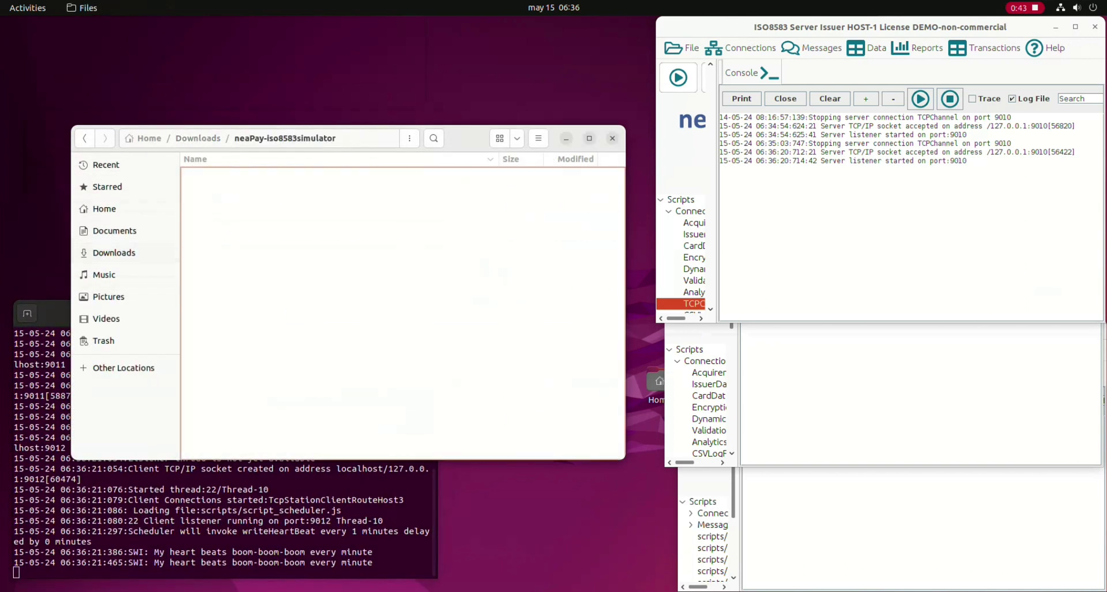
{"action": "double_click", "coordinate": [282, 180]}
{"action": "scroll", "coordinate": [404, 313], "scroll_direction": "down", "scroll_amount": 1}
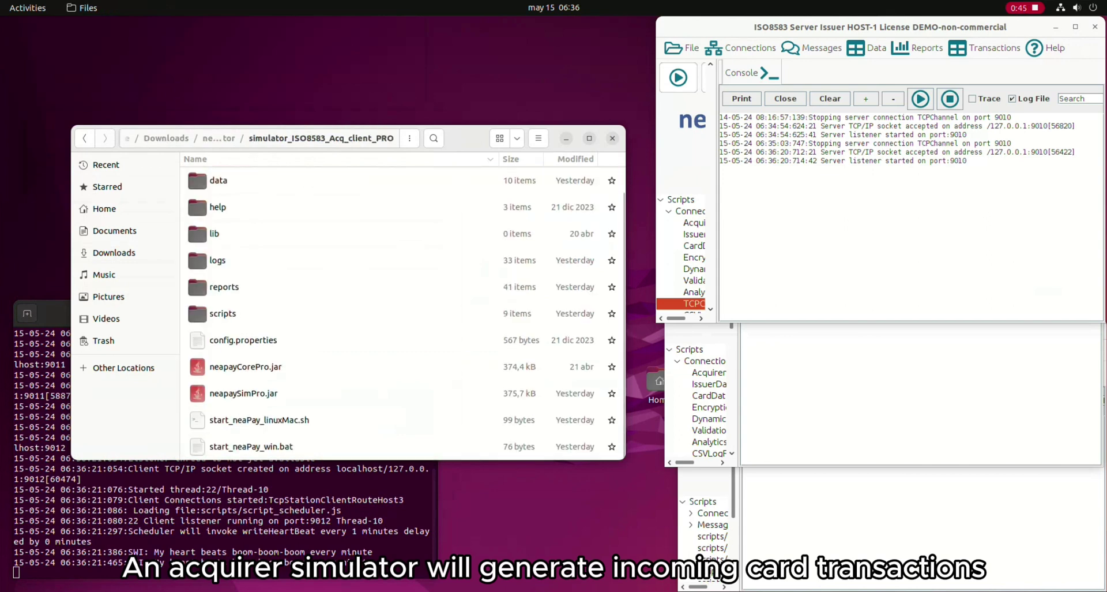
{"action": "right_click", "coordinate": [276, 422]}
{"action": "left_click", "coordinate": [314, 278]}
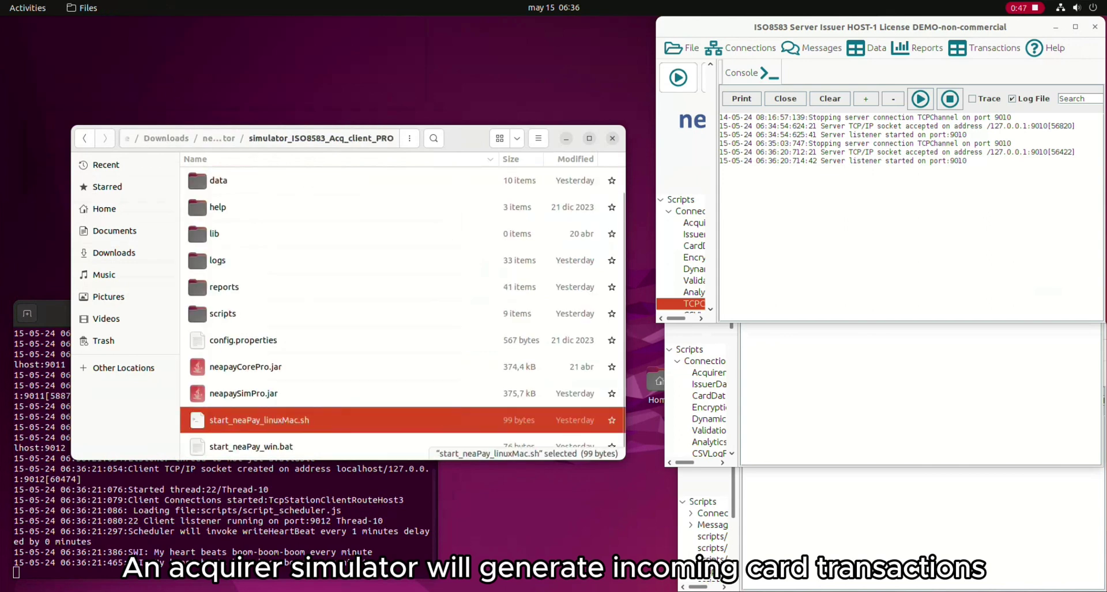
{"action": "key", "text": "super+h"}
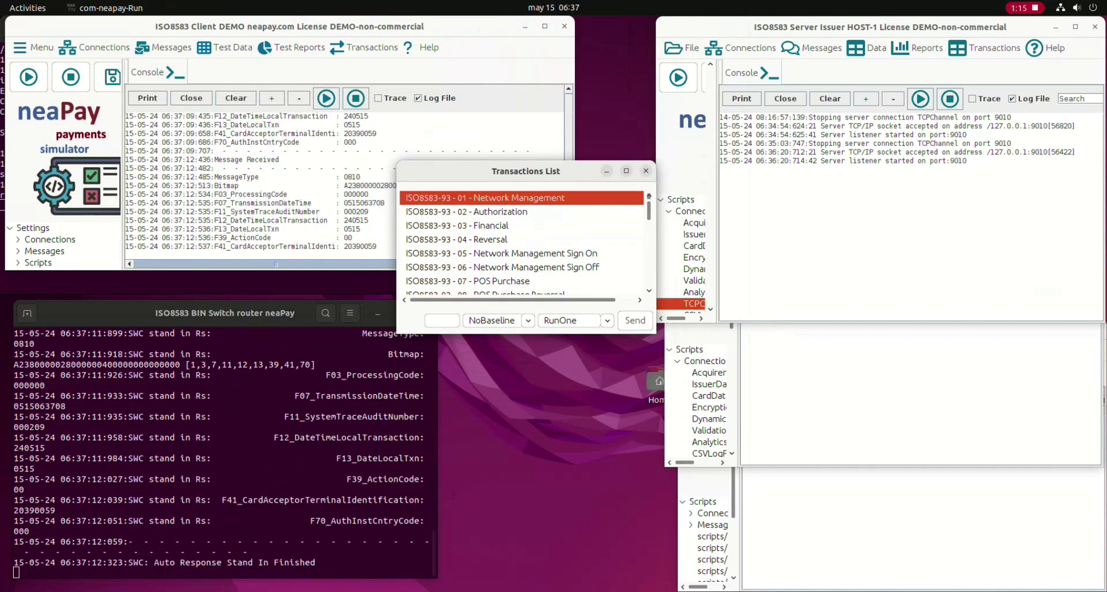
Step: Widen the switch router terminal and examine the stand-in response line and the response's MessageType for the network management message
{"action": "left_click_drag", "start_coordinate": [437, 440], "coordinate": [659, 438]}
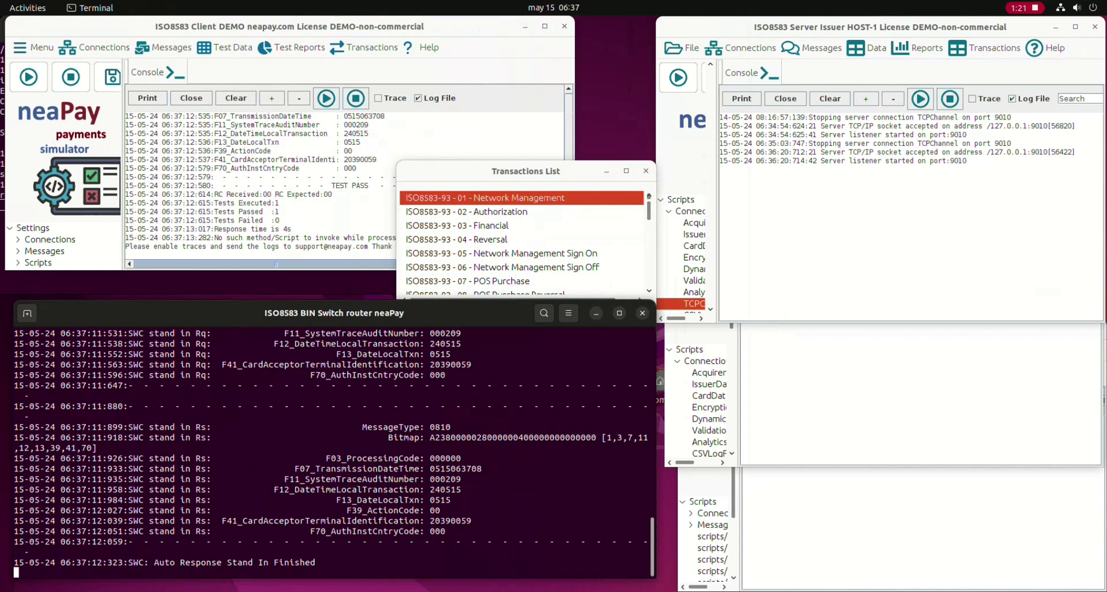
{"action": "left_click_drag", "start_coordinate": [211, 562], "coordinate": [295, 562]}
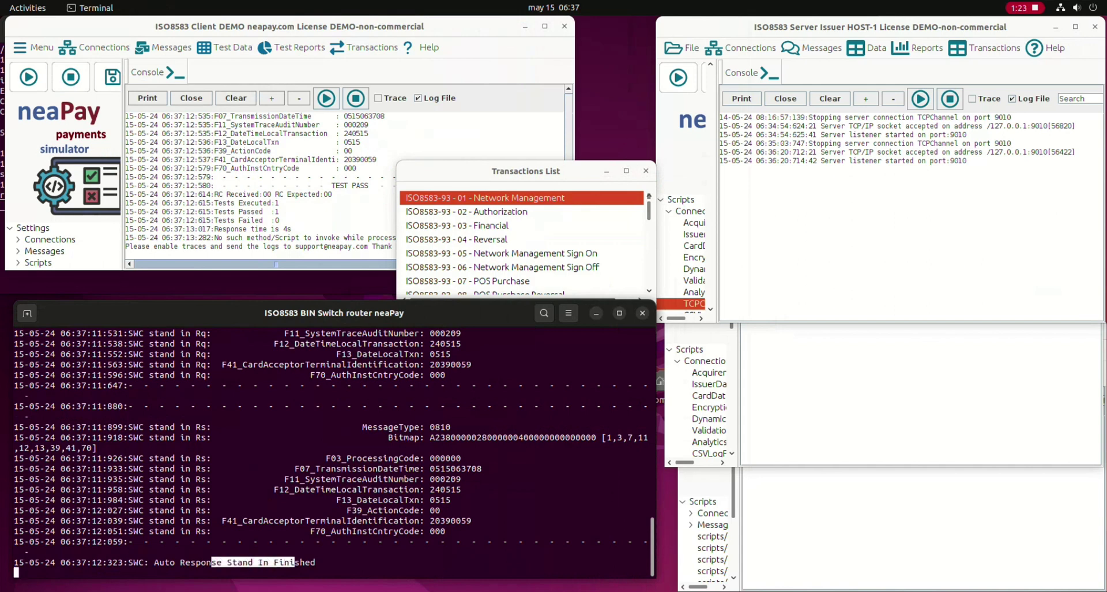
{"action": "left_click_drag", "start_coordinate": [435, 427], "coordinate": [451, 427]}
Step: Send the Card-Brands-Routing - 02 - Purchase Visa transaction and review its BIN match and route in the switch router log
{"action": "left_click", "coordinate": [525, 170]}
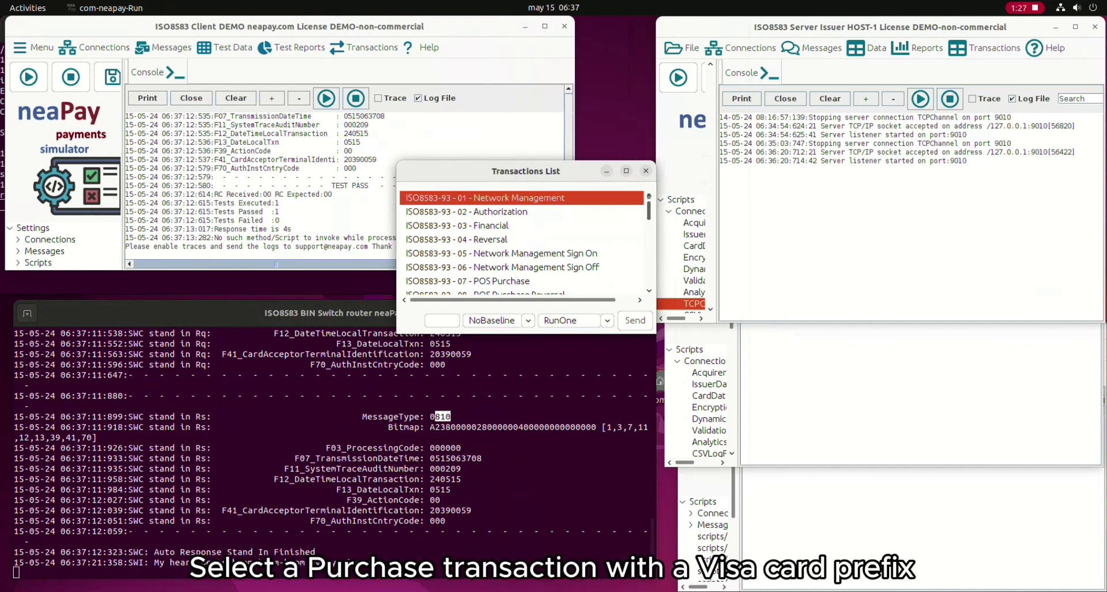
{"action": "left_click_drag", "start_coordinate": [649, 210], "coordinate": [649, 271]}
{"action": "left_click", "coordinate": [488, 235]}
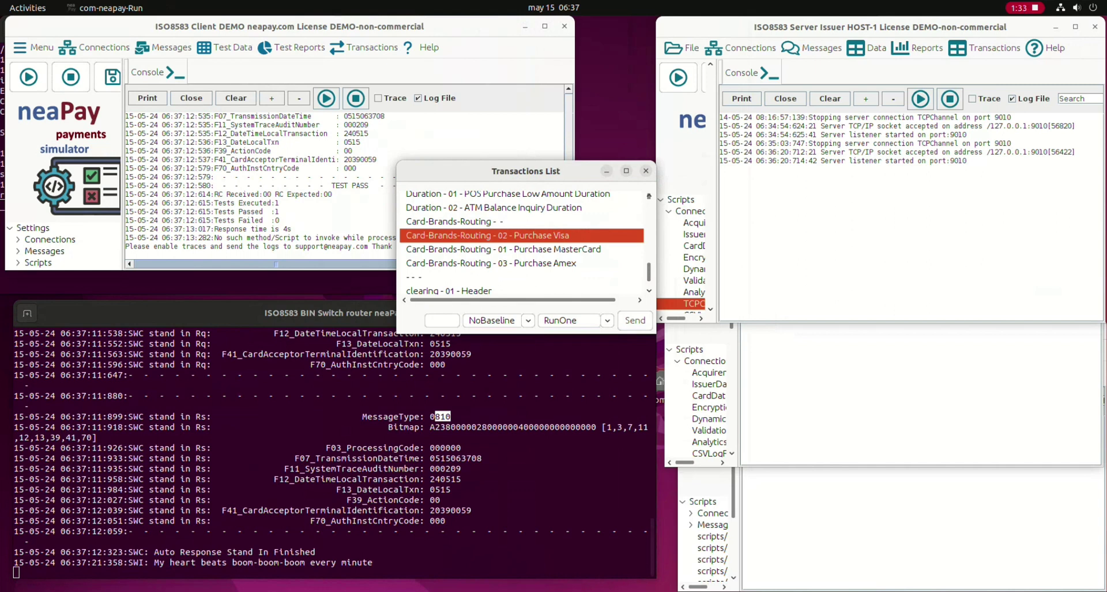
{"action": "left_click_drag", "start_coordinate": [525, 171], "coordinate": [538, 121]}
{"action": "left_click", "coordinate": [647, 270]}
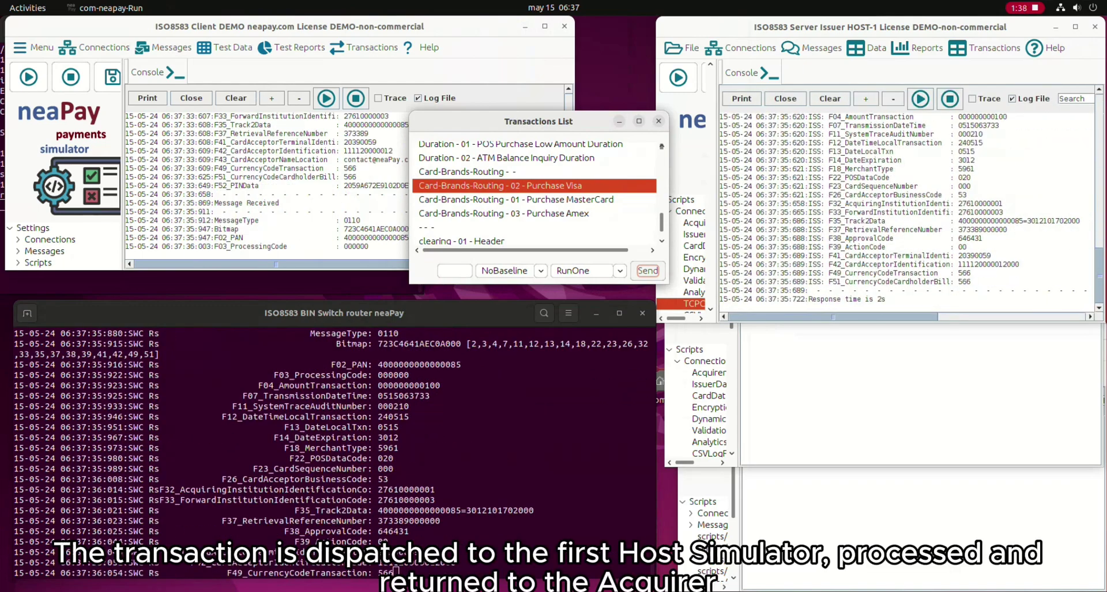
{"action": "scroll", "coordinate": [335, 450], "scroll_direction": "up", "scroll_amount": 10}
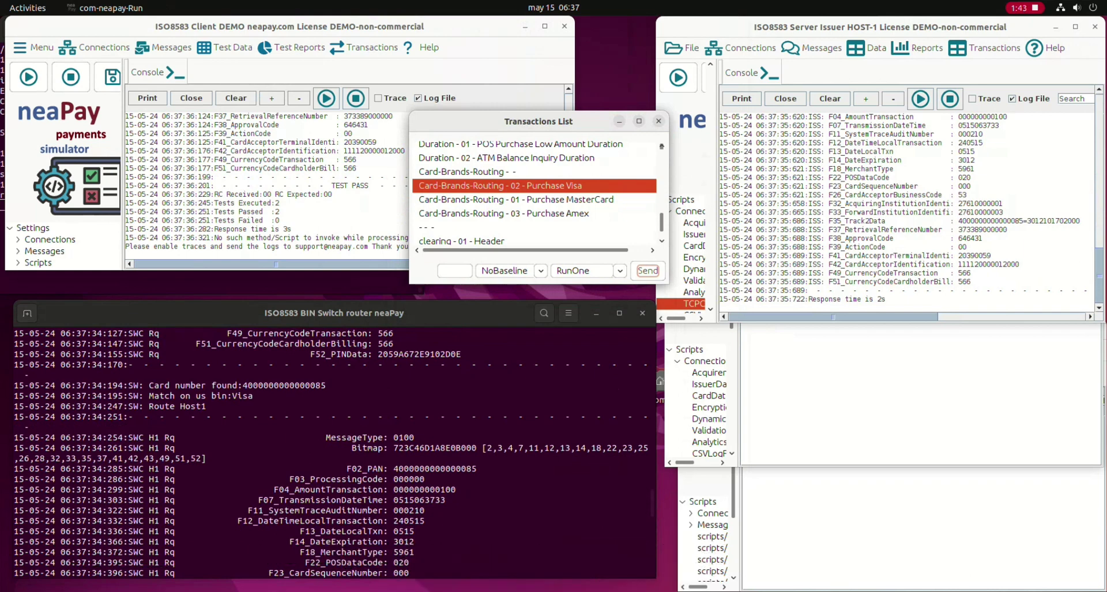
{"action": "left_click_drag", "start_coordinate": [149, 395], "coordinate": [253, 395]}
{"action": "left_click", "coordinate": [253, 395]}
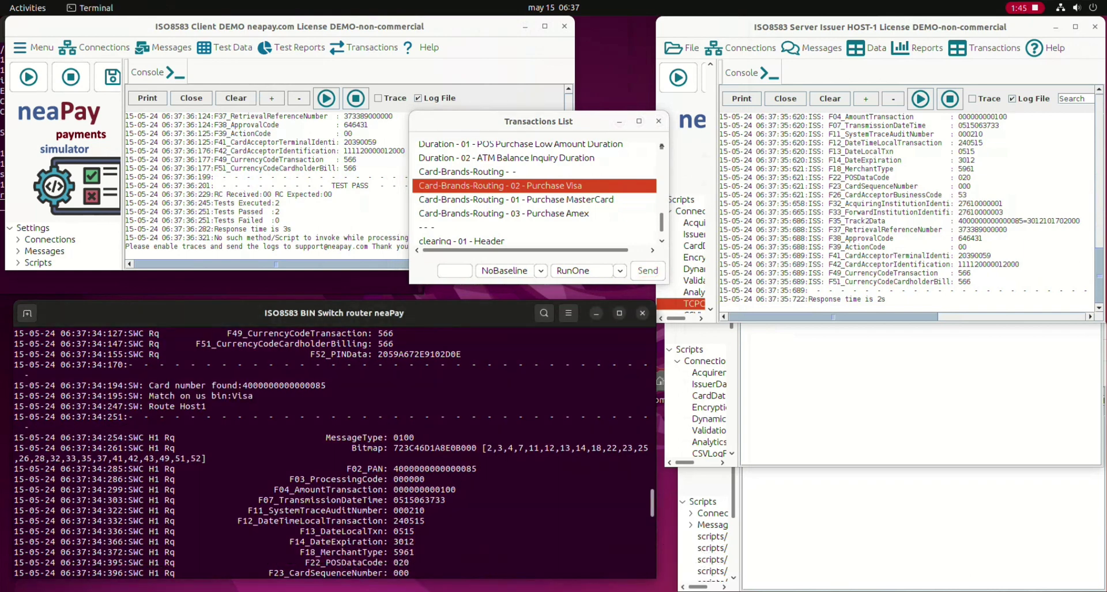
{"action": "scroll", "coordinate": [335, 450], "scroll_direction": "down", "scroll_amount": 10}
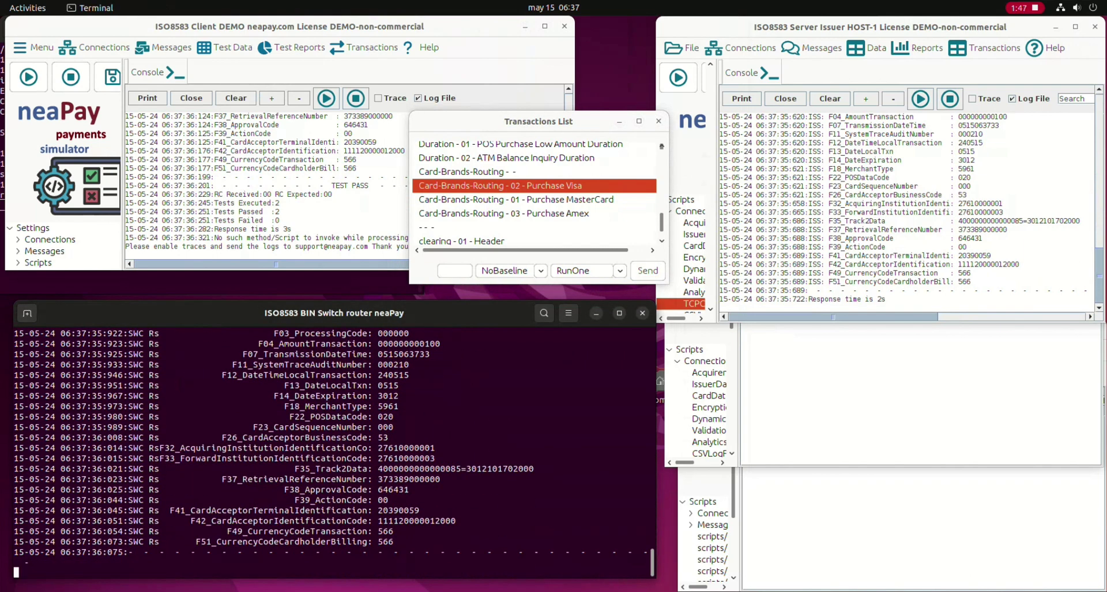
Step: Send the Card-Brands-Routing - 01 - Purchase MasterCard transaction and review its BIN match in the switch router log
{"action": "left_click", "coordinate": [515, 199]}
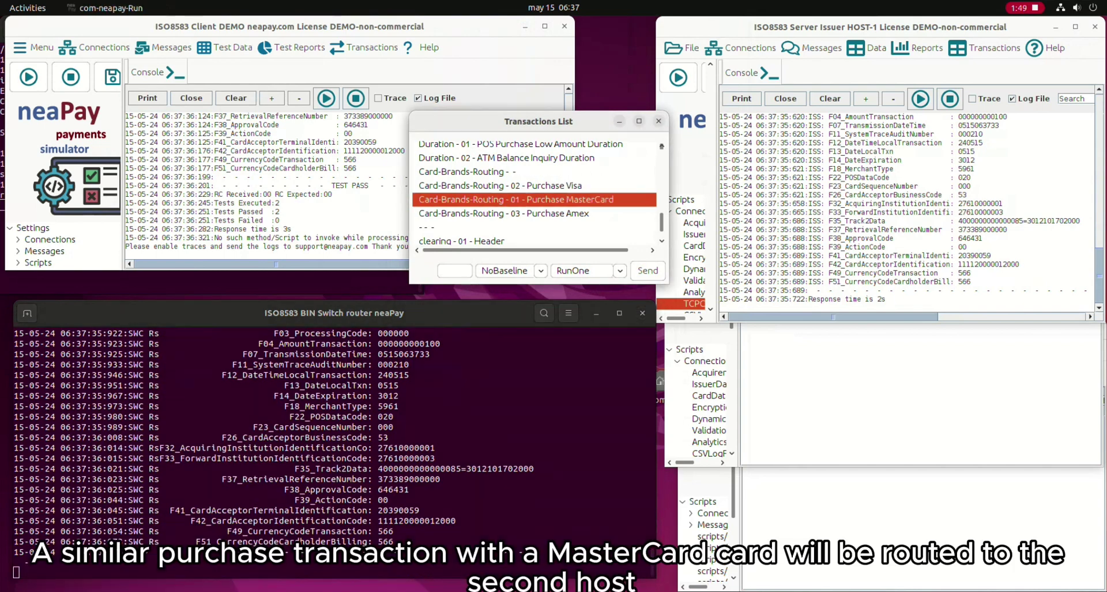
{"action": "left_click", "coordinate": [647, 270]}
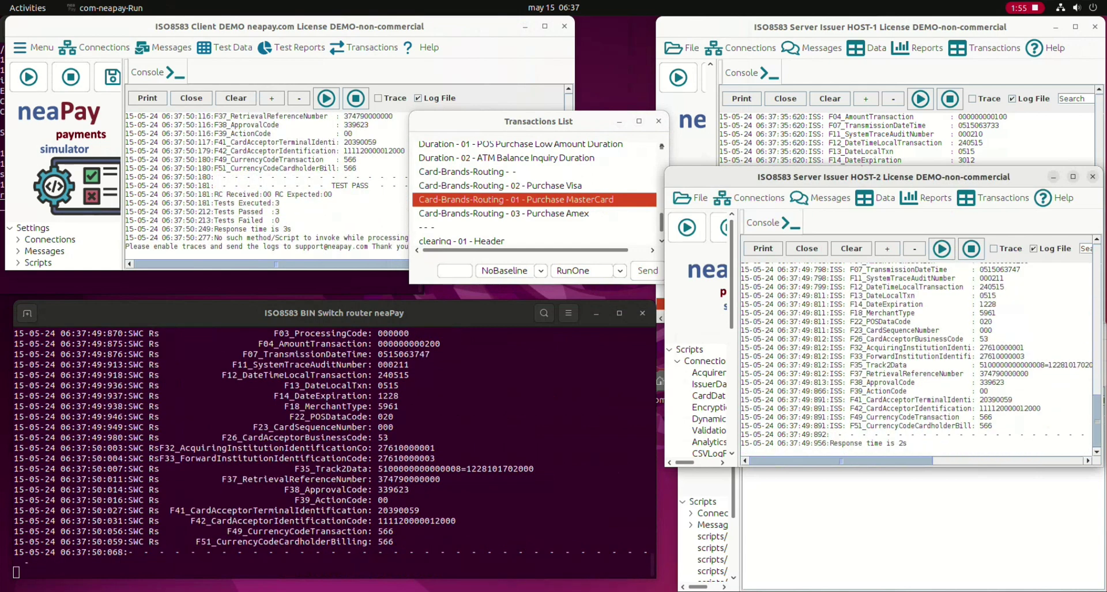
{"action": "scroll", "coordinate": [331, 453], "scroll_direction": "up", "scroll_amount": 10}
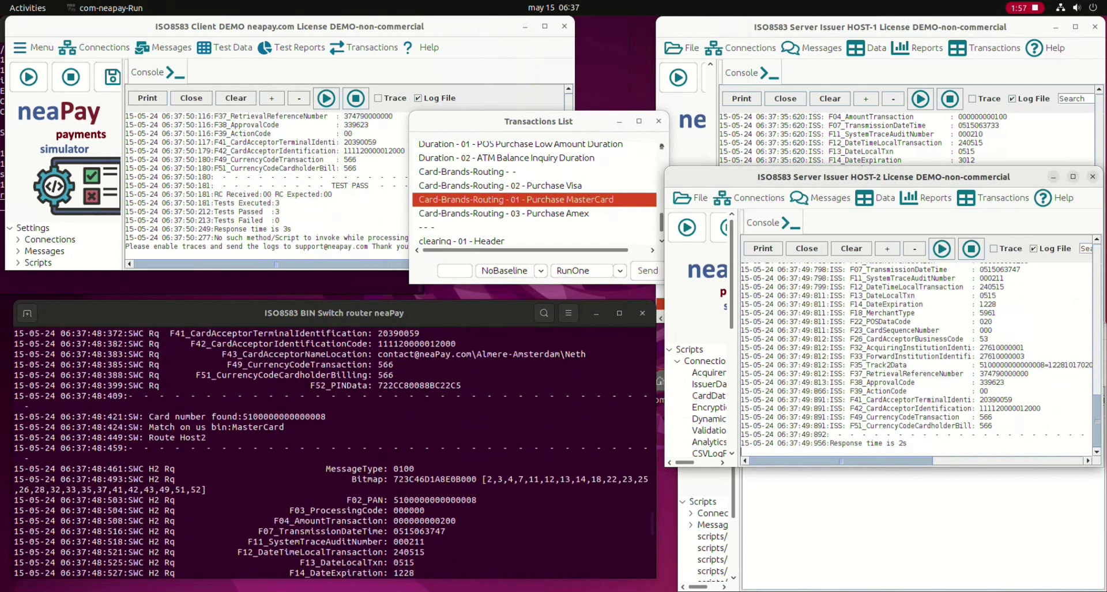
{"action": "left_click_drag", "start_coordinate": [196, 427], "coordinate": [281, 427]}
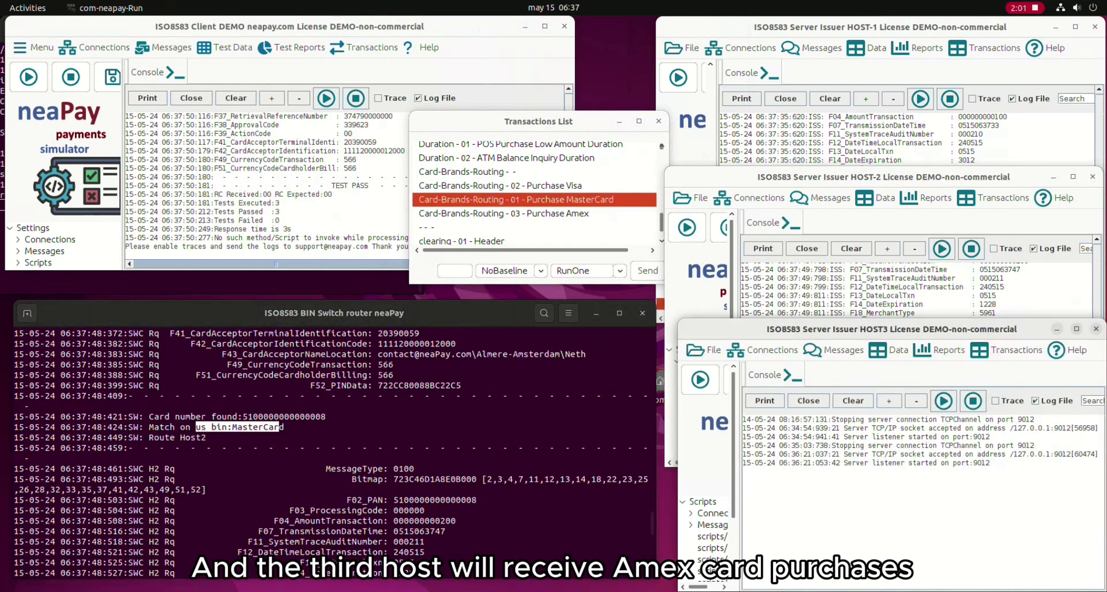
Step: Send the Card-Brands-Routing - 03 - Purchase Amex transaction and inspect its action code on HOST3 and its messages in the router log
{"action": "left_click", "coordinate": [504, 213]}
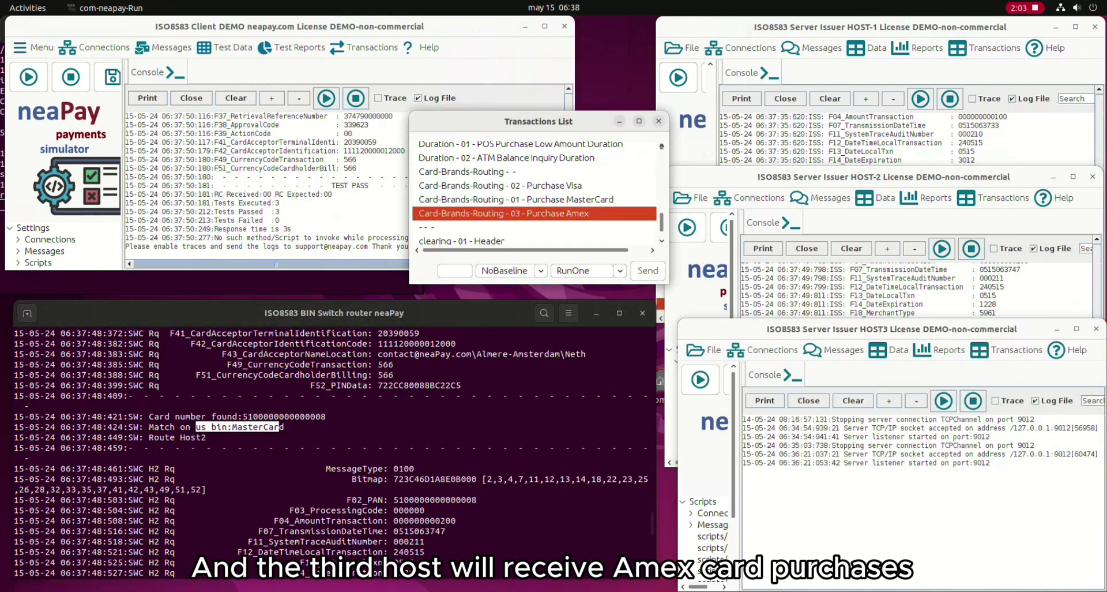
{"action": "scroll", "coordinate": [334, 453], "scroll_direction": "down", "scroll_amount": 15}
{"action": "left_click", "coordinate": [16, 571]}
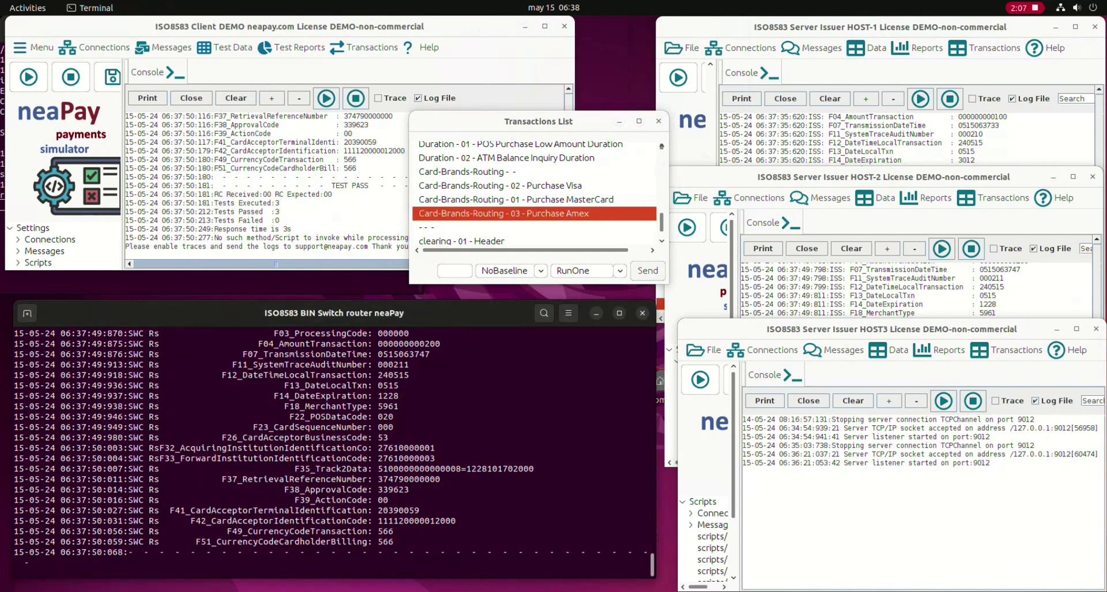
{"action": "left_click", "coordinate": [647, 271]}
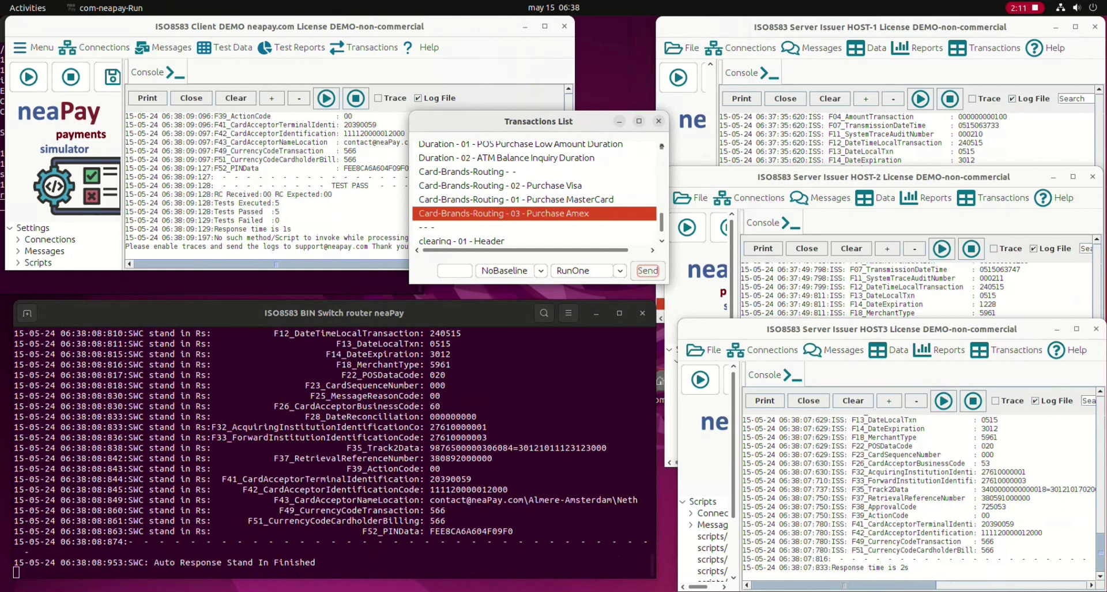
{"action": "left_click_drag", "start_coordinate": [990, 515], "coordinate": [876, 515]}
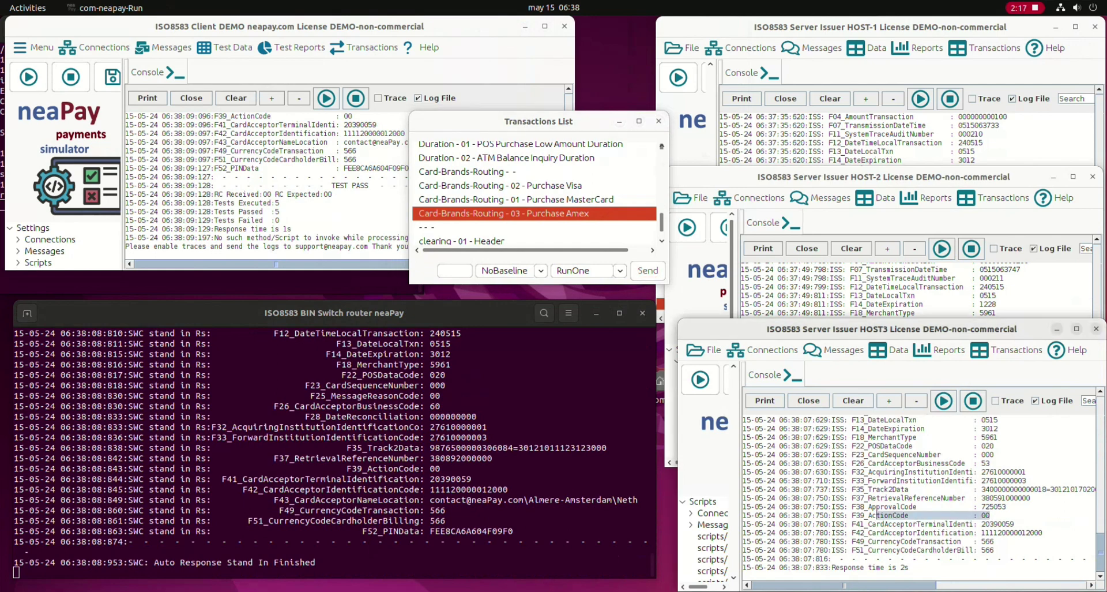
{"action": "scroll", "coordinate": [334, 453], "scroll_direction": "up", "scroll_amount": 8}
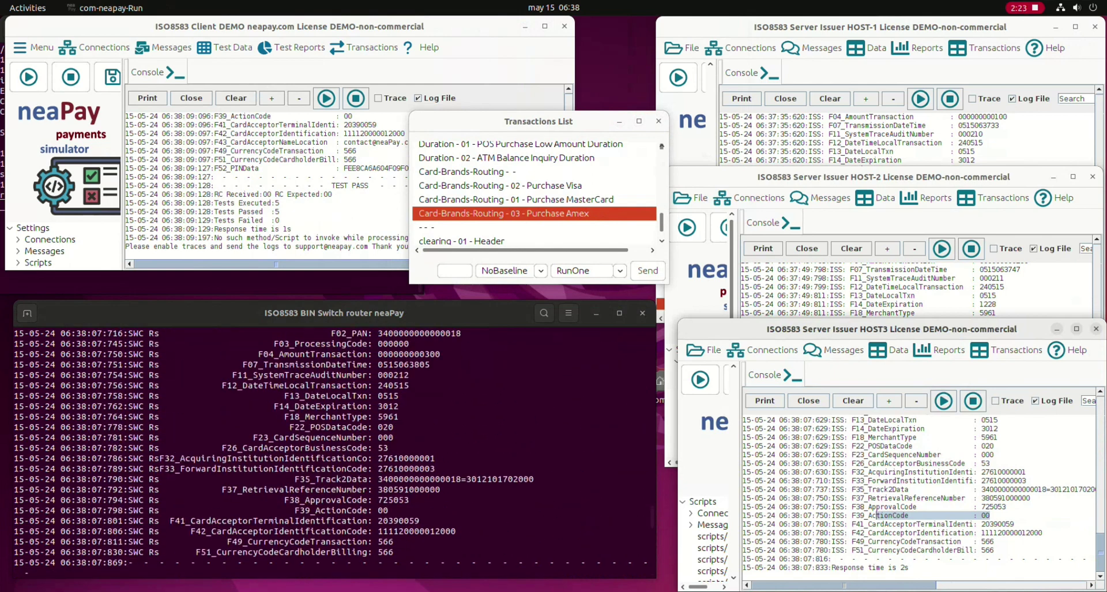
{"action": "scroll", "coordinate": [335, 453], "scroll_direction": "up", "scroll_amount": 10}
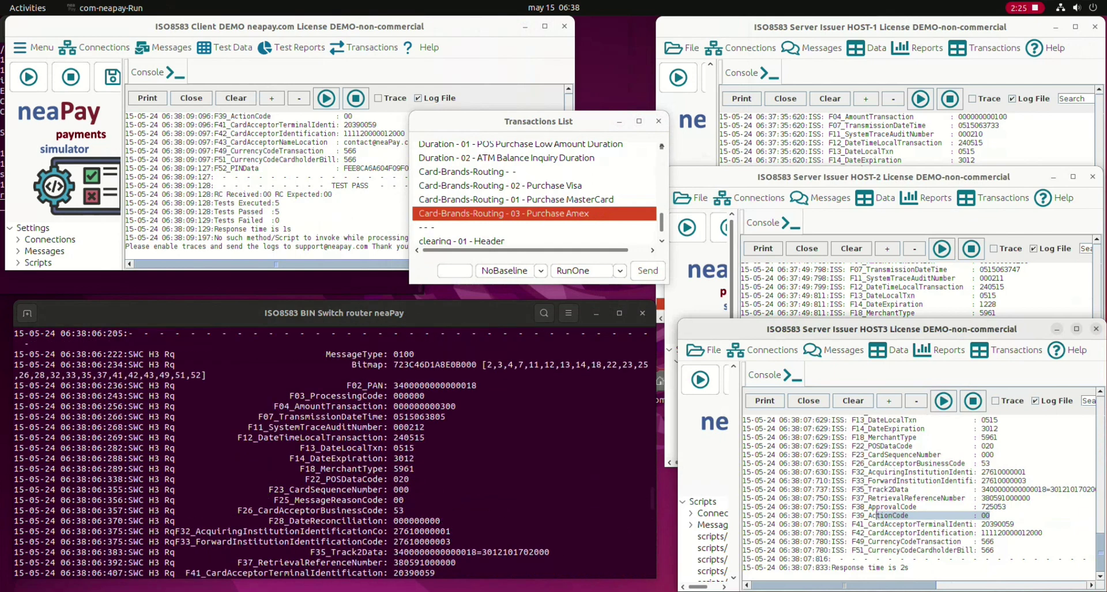
{"action": "left_click_drag", "start_coordinate": [192, 406], "coordinate": [253, 406]}
{"action": "scroll", "coordinate": [331, 454], "scroll_direction": "down", "scroll_amount": 9}
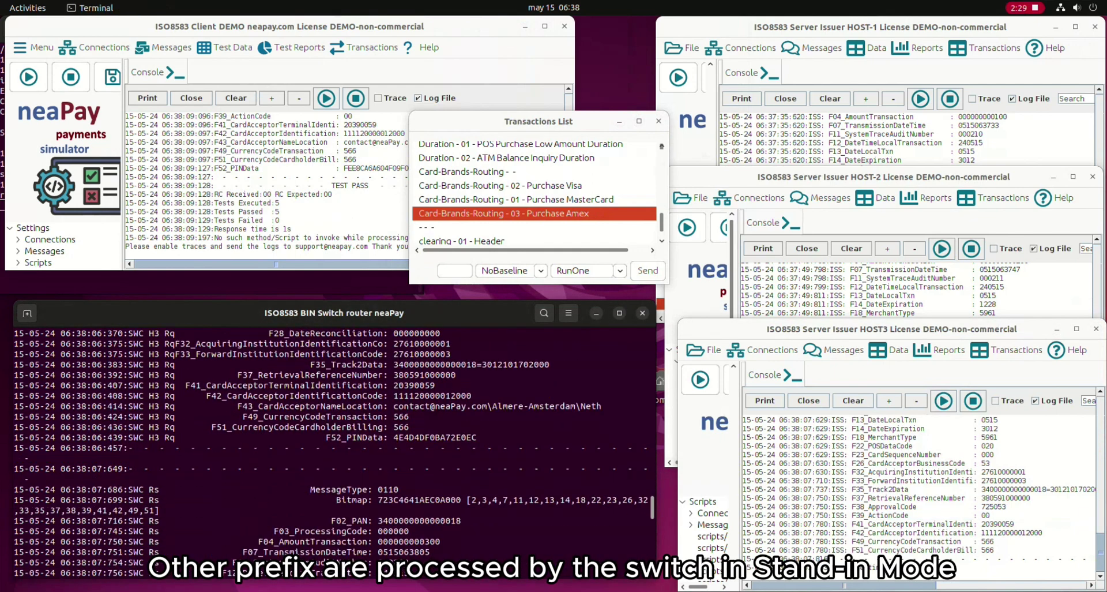
{"action": "scroll", "coordinate": [331, 453], "scroll_direction": "down", "scroll_amount": 10}
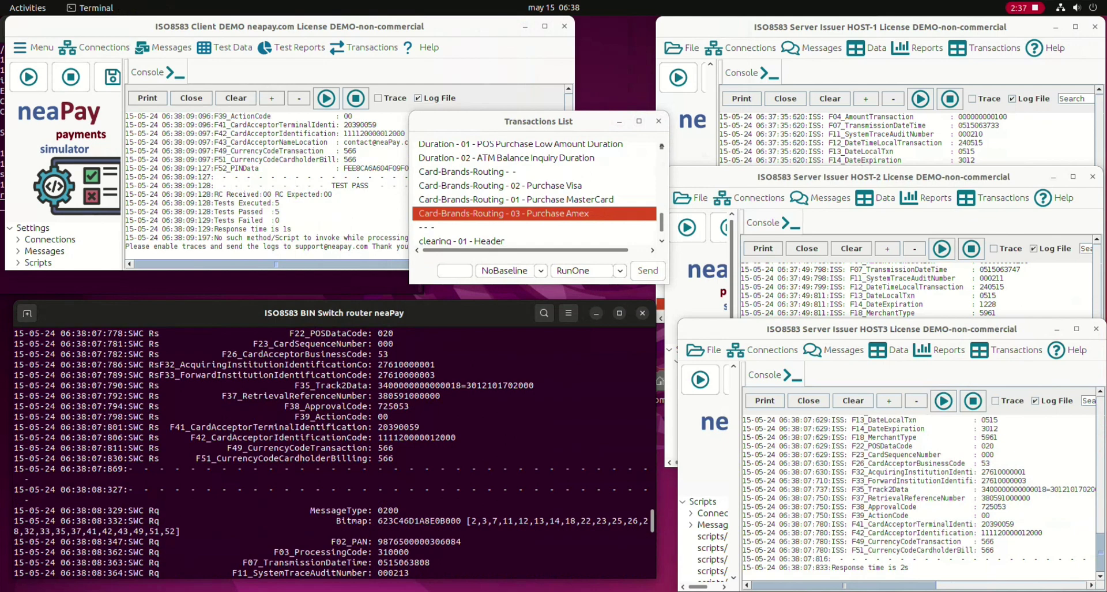
Step: Switch to the ISO8583 Switch Router window and refresh its transaction data
{"action": "key", "text": "alt+Tab"}
{"action": "key", "text": "alt+Tab"}
{"action": "key", "text": "alt+Tab"}
{"action": "key", "text": "alt+Tab"}
{"action": "key", "text": "alt+shift+Tab"}
{"action": "key", "text": "alt+Tab"}
{"action": "key", "text": "alt+Tab"}
{"action": "key", "text": "alt+Tab"}
{"action": "key", "text": "alt+Tab"}
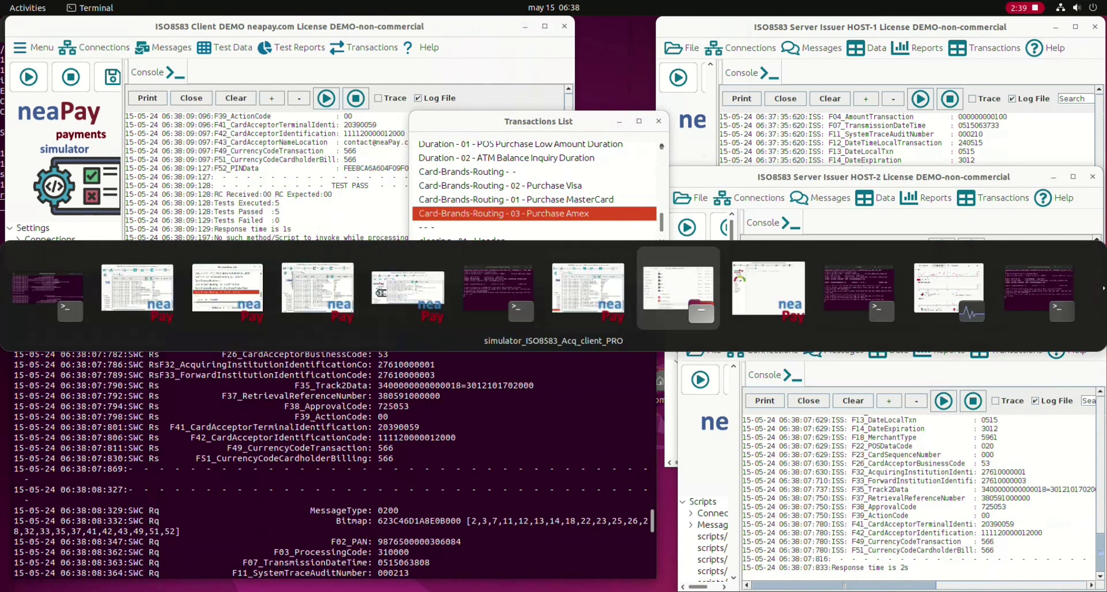
{"action": "key", "text": "Tab"}
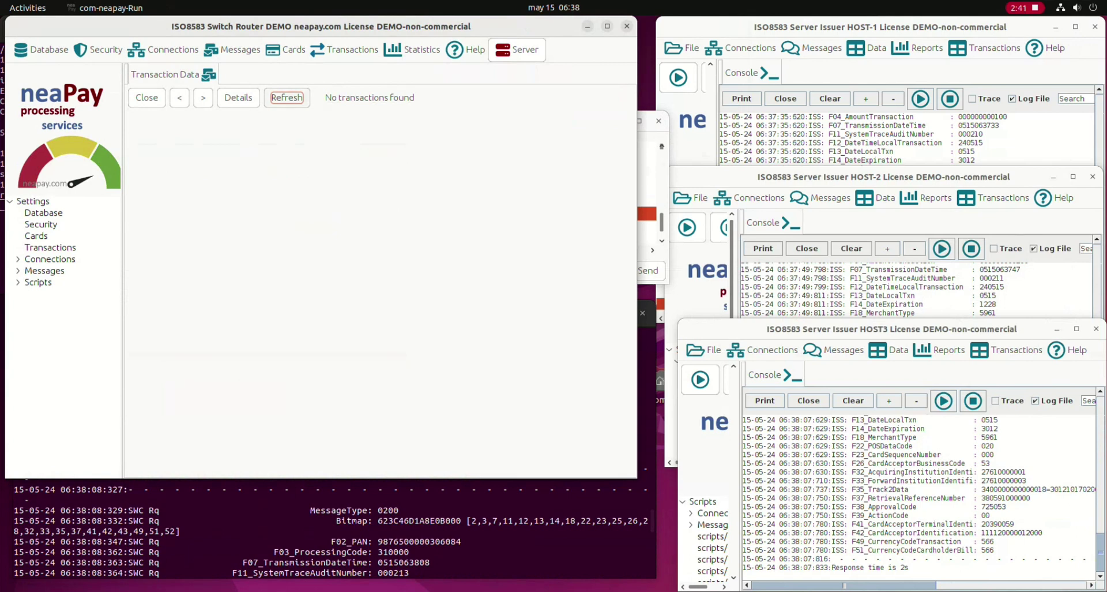
{"action": "left_click", "coordinate": [287, 97]}
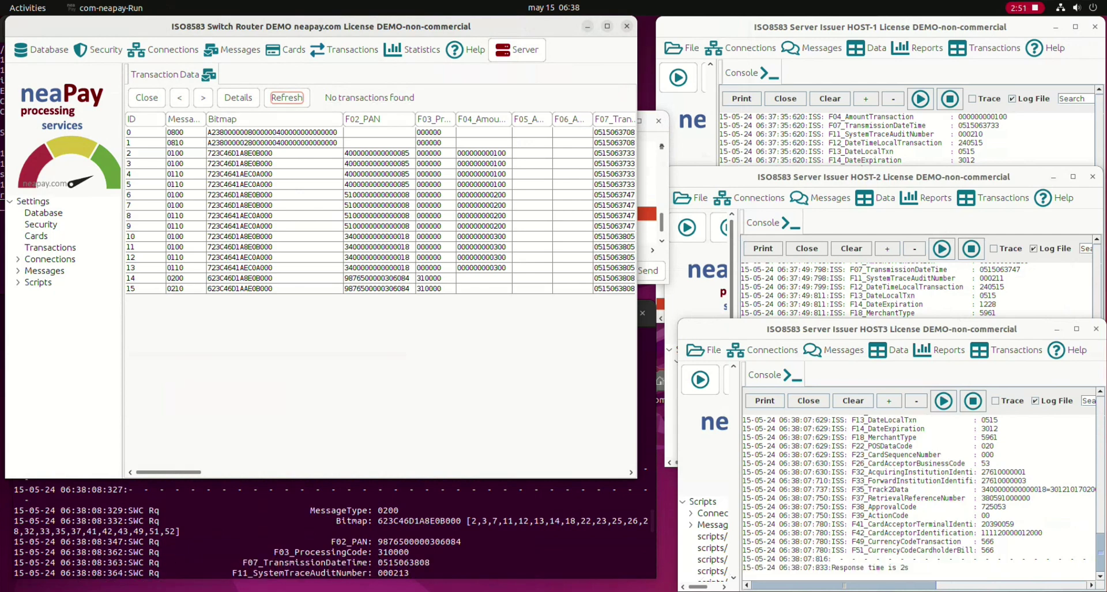
Step: Examine the Amex, MasterCard and Visa rows in the transaction table
{"action": "left_click", "coordinate": [378, 257]}
{"action": "left_click", "coordinate": [378, 267]}
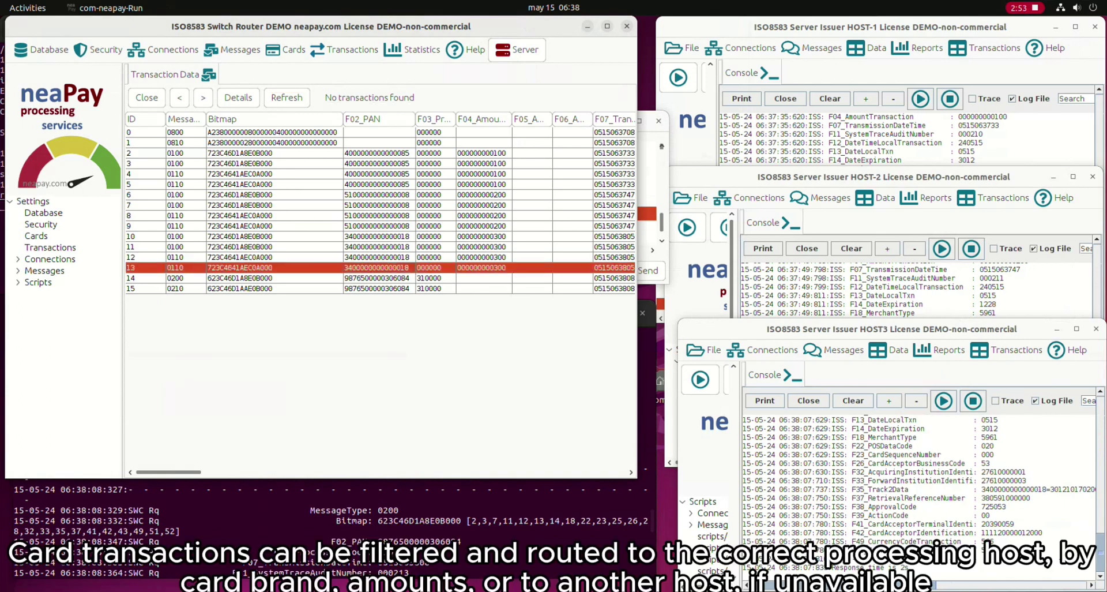
{"action": "left_click", "coordinate": [379, 236]}
{"action": "left_click", "coordinate": [378, 226]}
{"action": "left_click", "coordinate": [378, 215]}
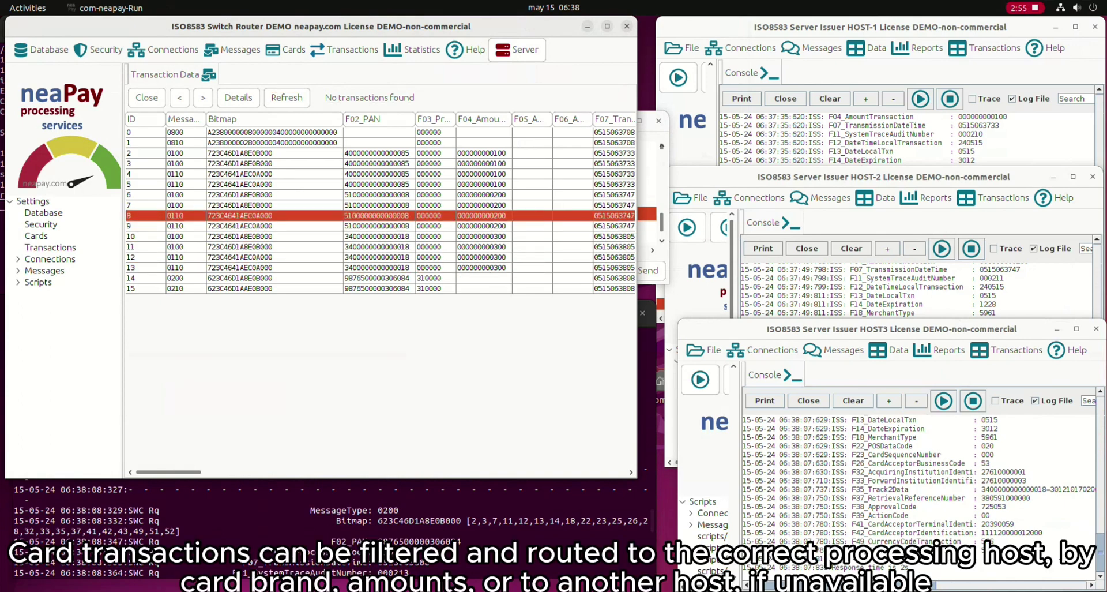
{"action": "left_click", "coordinate": [379, 184]}
{"action": "left_click", "coordinate": [379, 173]}
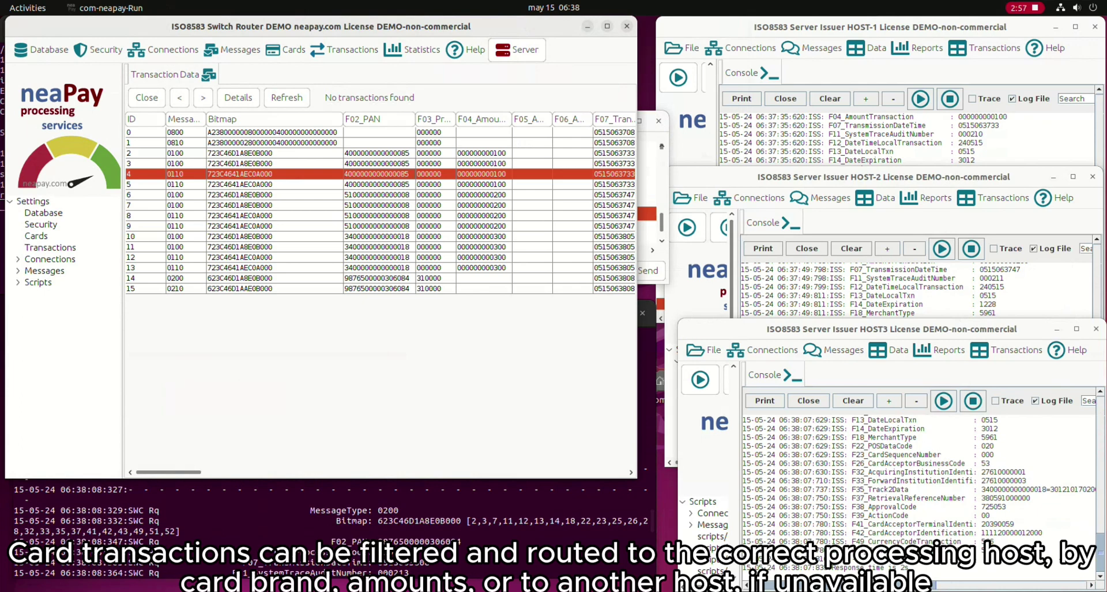